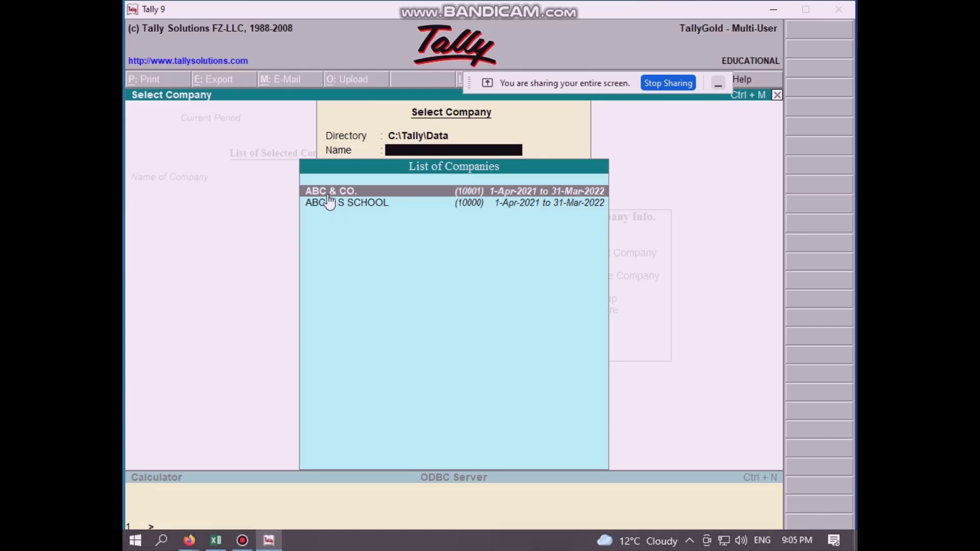
Load the company ABC & CO. from the list of companies.
{"action": "left_click", "coordinate": [351, 193]}
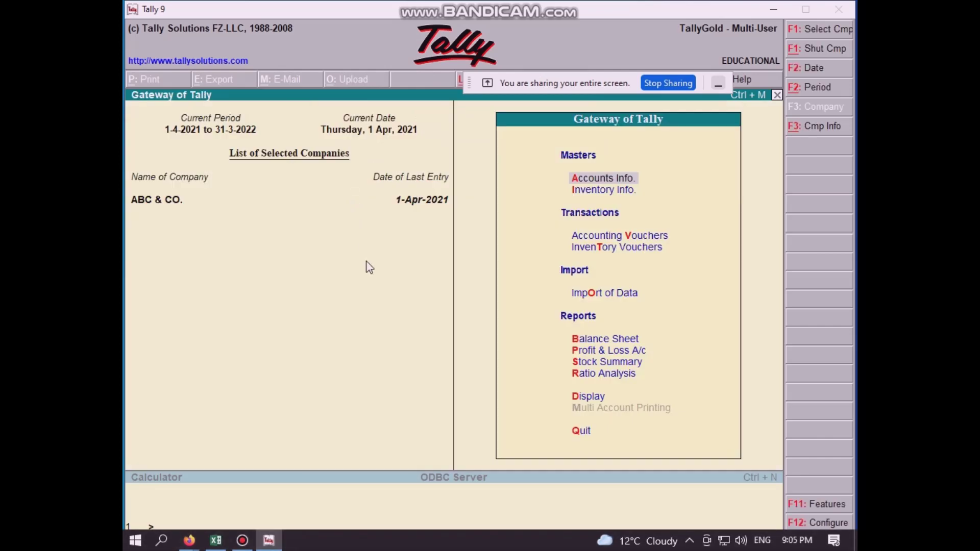
{"action": "key", "text": "F12"}
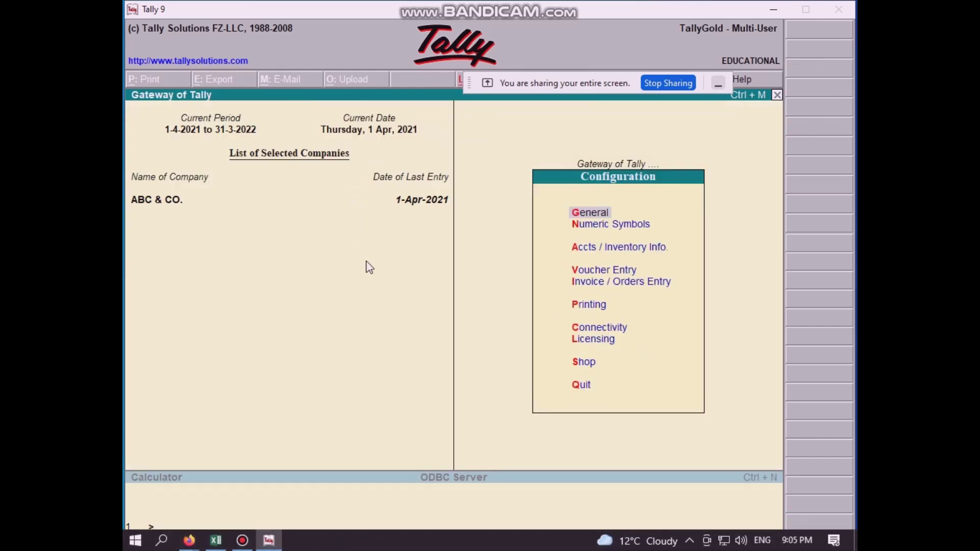
{"action": "left_click", "coordinate": [774, 11]}
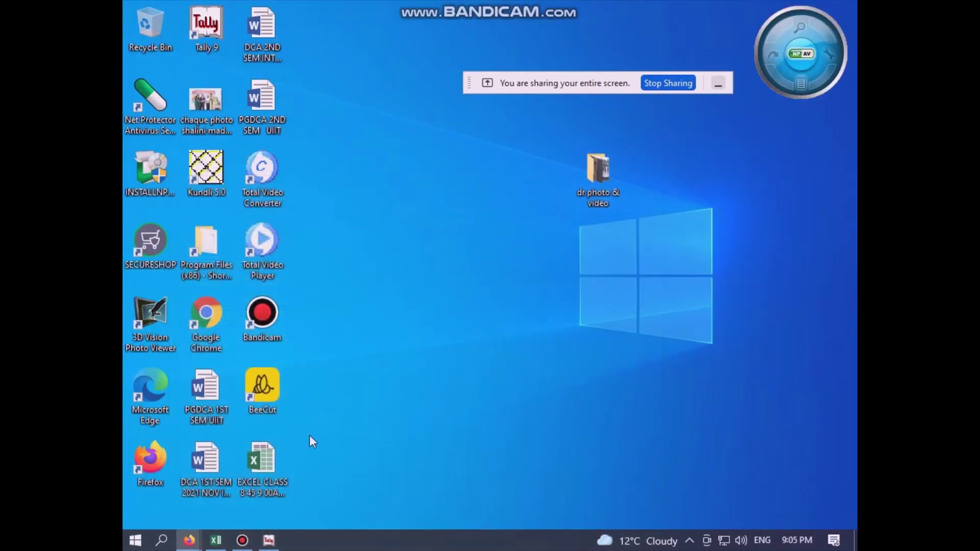
{"action": "left_click", "coordinate": [243, 540]}
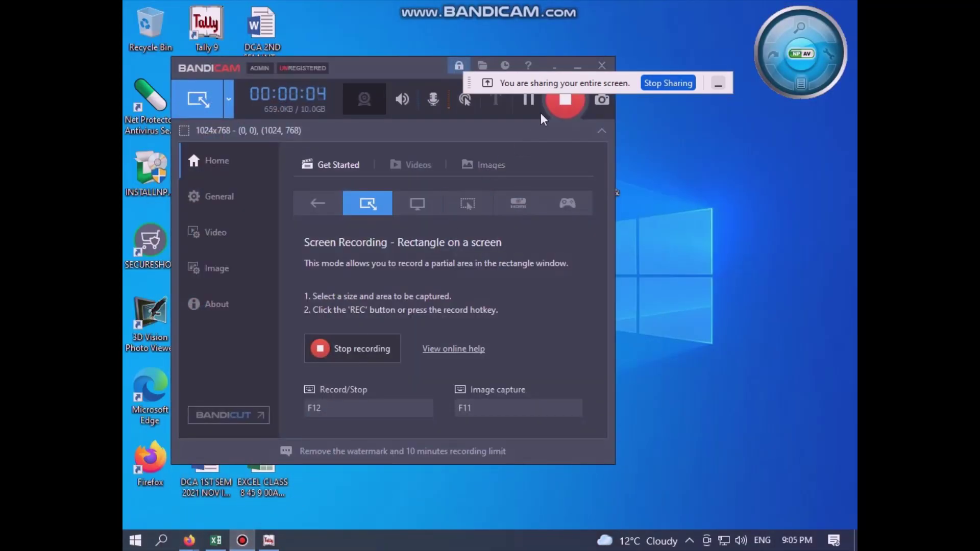
{"action": "left_click", "coordinate": [269, 540]}
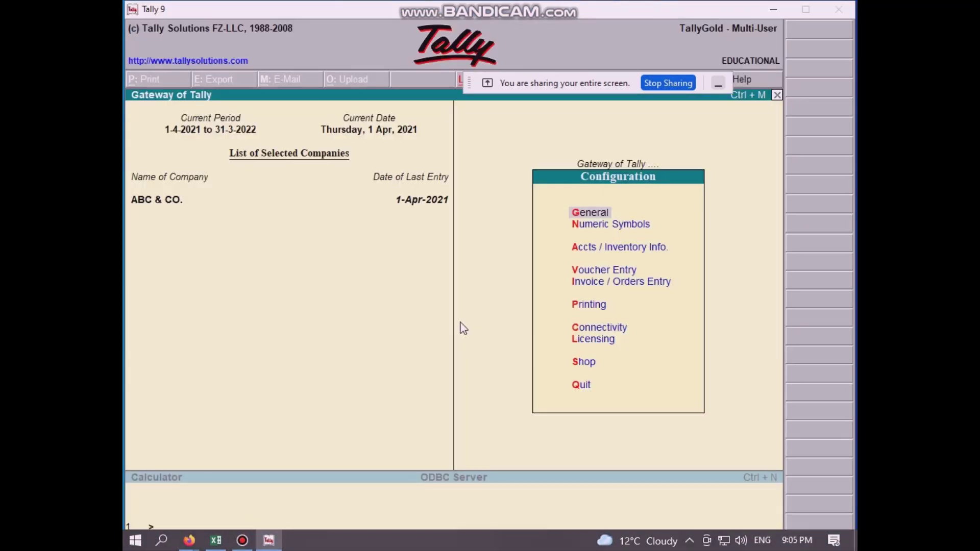
{"action": "key", "text": "Escape"}
{"action": "key", "text": "Escape"}
{"action": "key", "text": "Escape"}
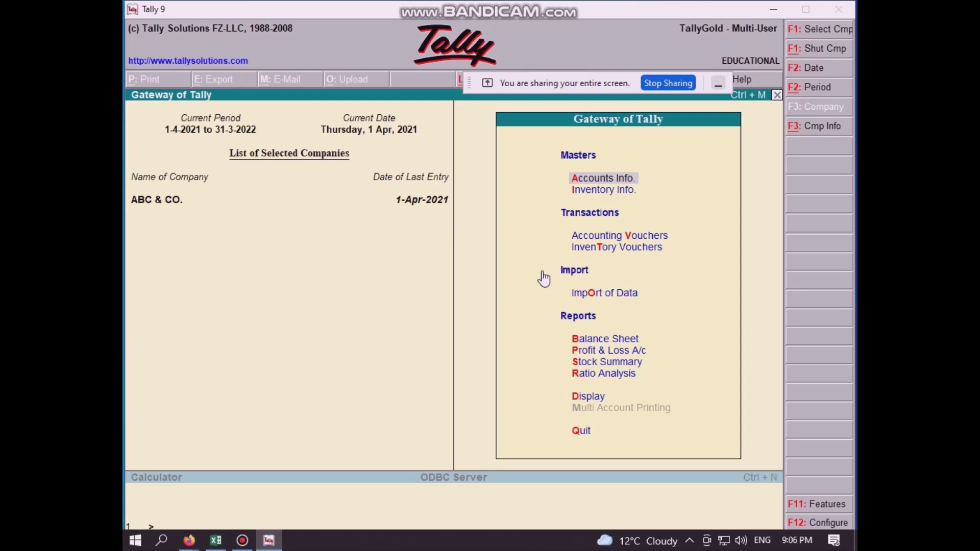
Open the alteration screen for multiple ledgers, covering All Items.
{"action": "key", "text": "Return"}
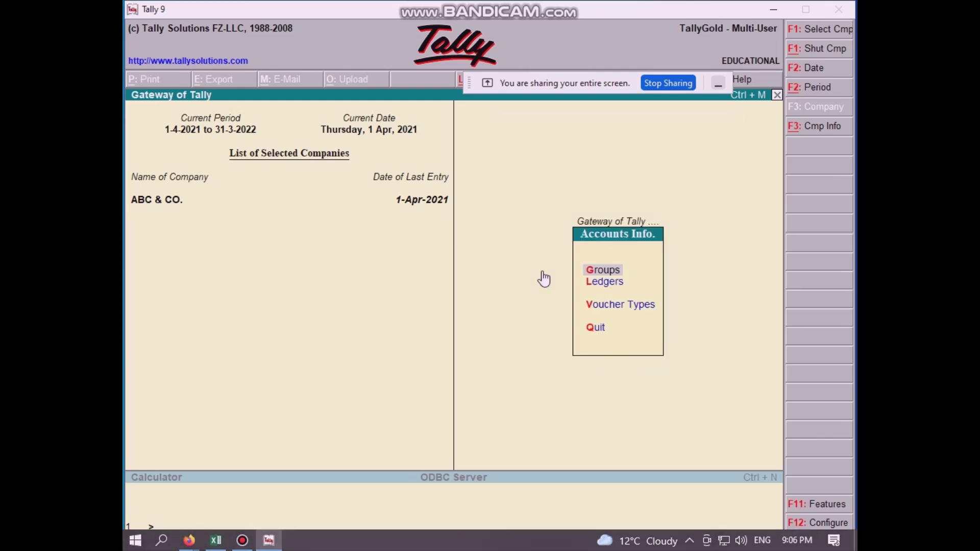
{"action": "key", "text": "l"}
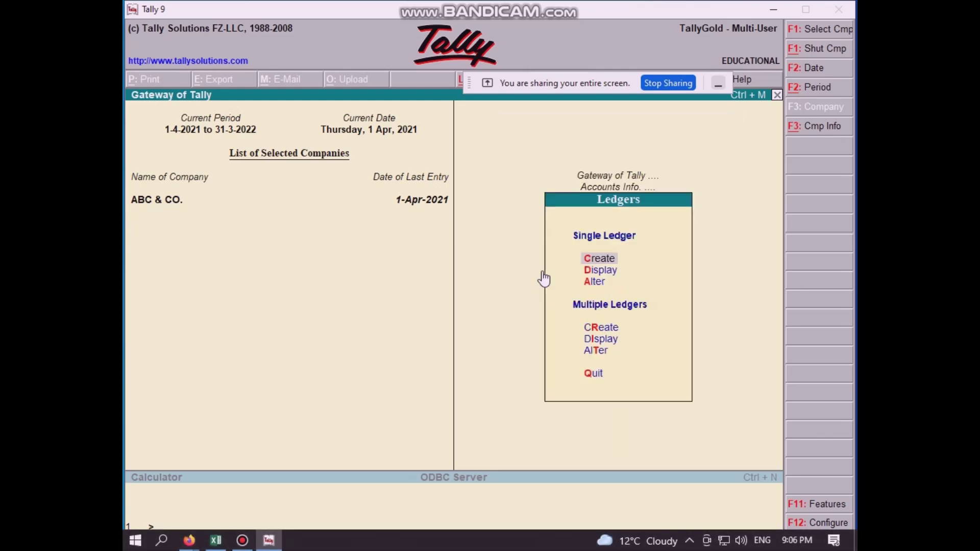
{"action": "key", "text": "t"}
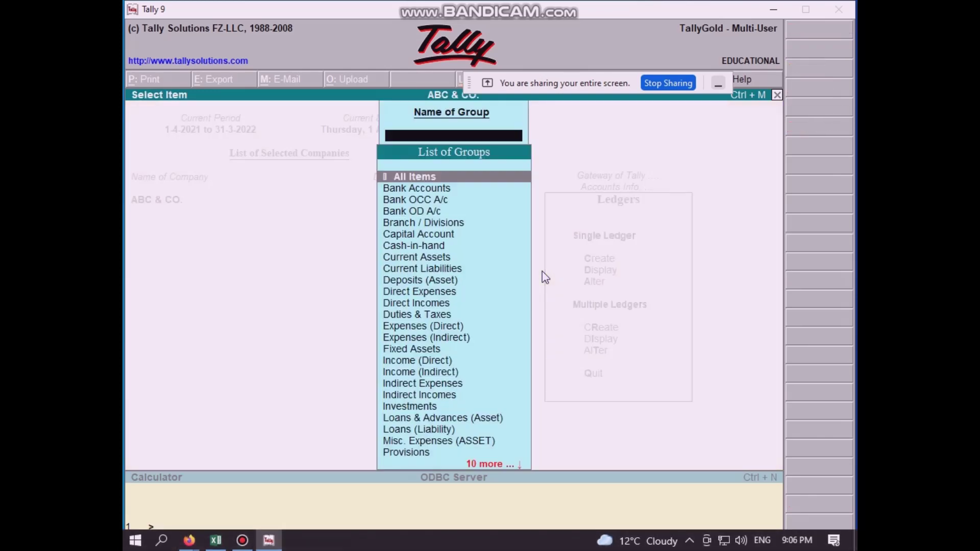
{"action": "key", "text": "Return"}
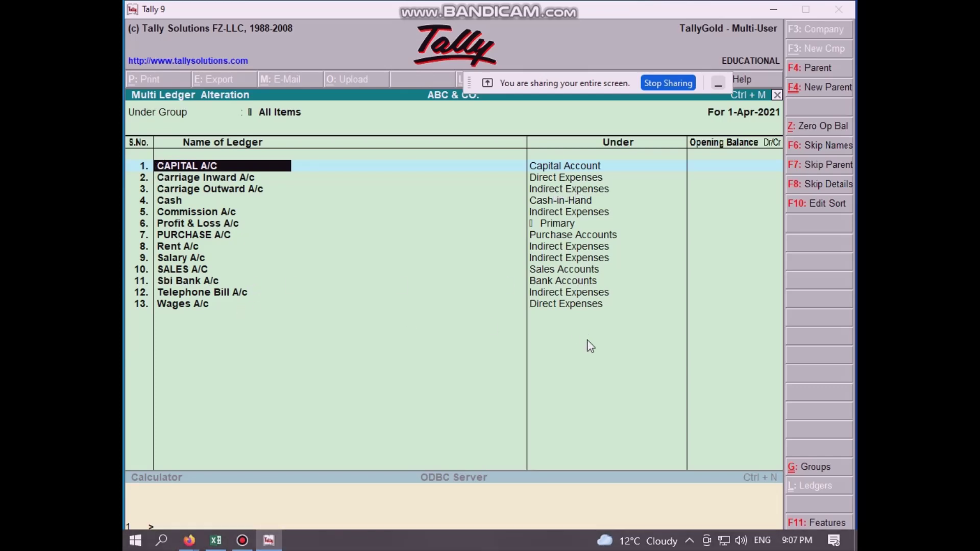
Add a ledger named OCTROI A/C under Direct Expenses on the blank line after Wages A/c, without an opening balance.
{"action": "key", "text": "Down"}
{"action": "key", "text": "Down"}
{"action": "key", "text": "Down"}
{"action": "key", "text": "Down"}
{"action": "key", "text": "Down"}
{"action": "key", "text": "Down"}
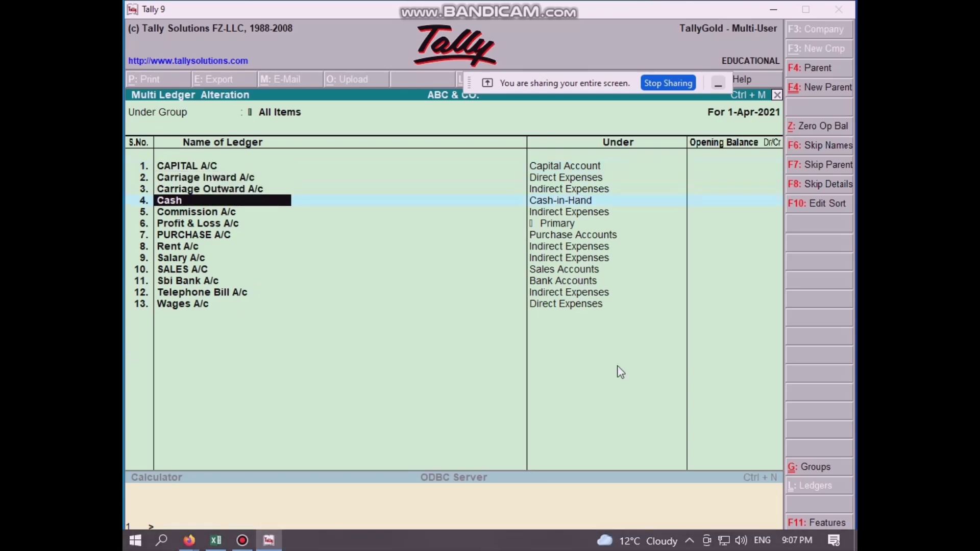
{"action": "key", "text": "Down"}
{"action": "key", "text": "Down"}
{"action": "key", "text": "Down"}
{"action": "key", "text": "Down"}
{"action": "key", "text": "Down"}
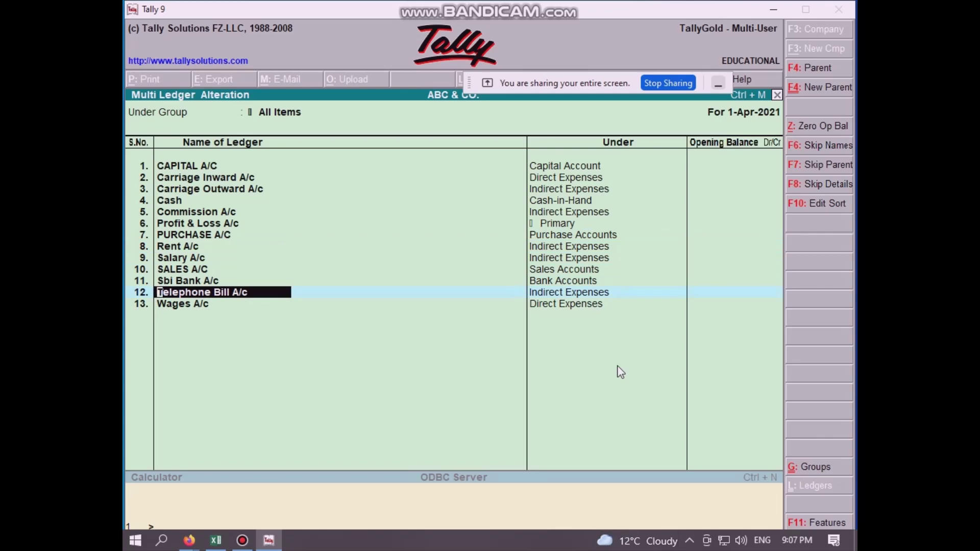
{"action": "key", "text": "Down"}
{"action": "key", "text": "Return"}
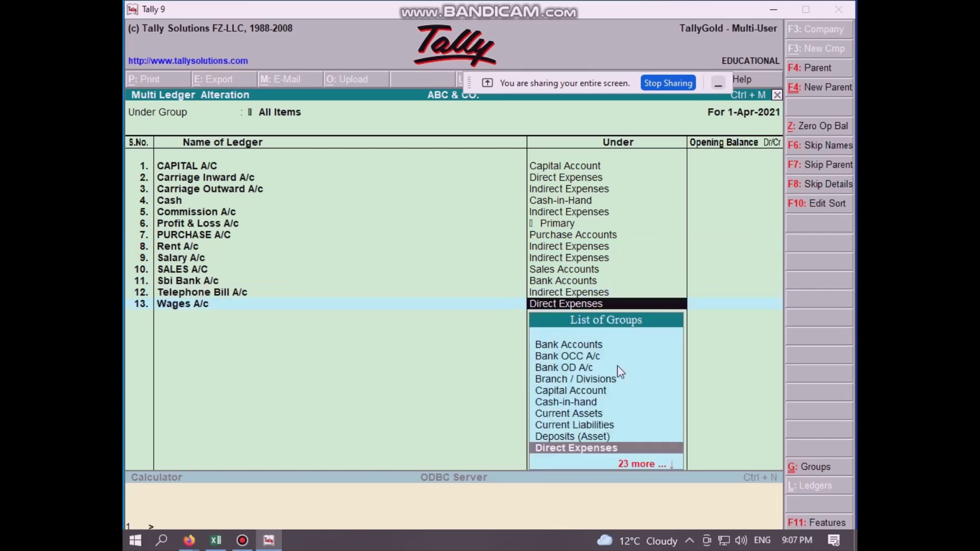
{"action": "key", "text": "Return"}
{"action": "key", "text": "Return"}
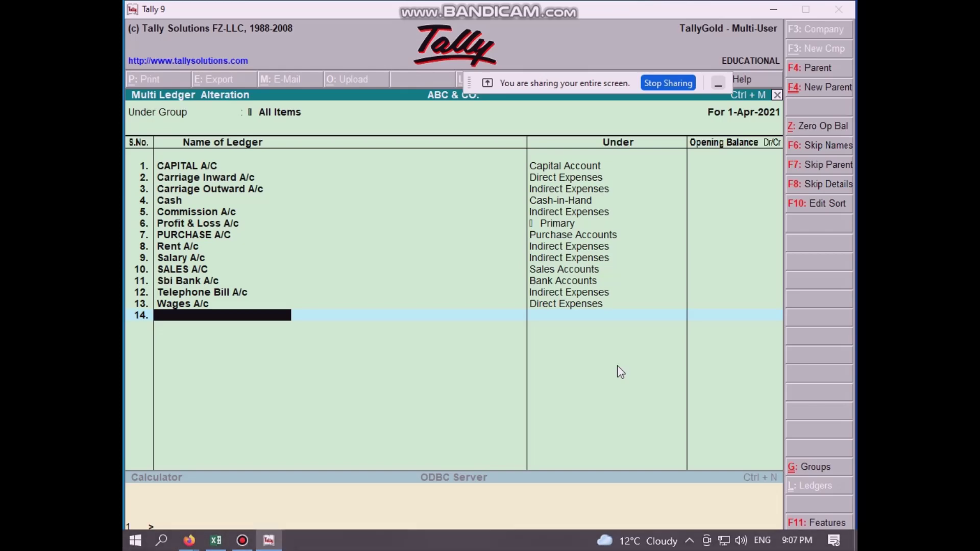
{"action": "type", "text": "OCTROI A/C"}
{"action": "key", "text": "Return"}
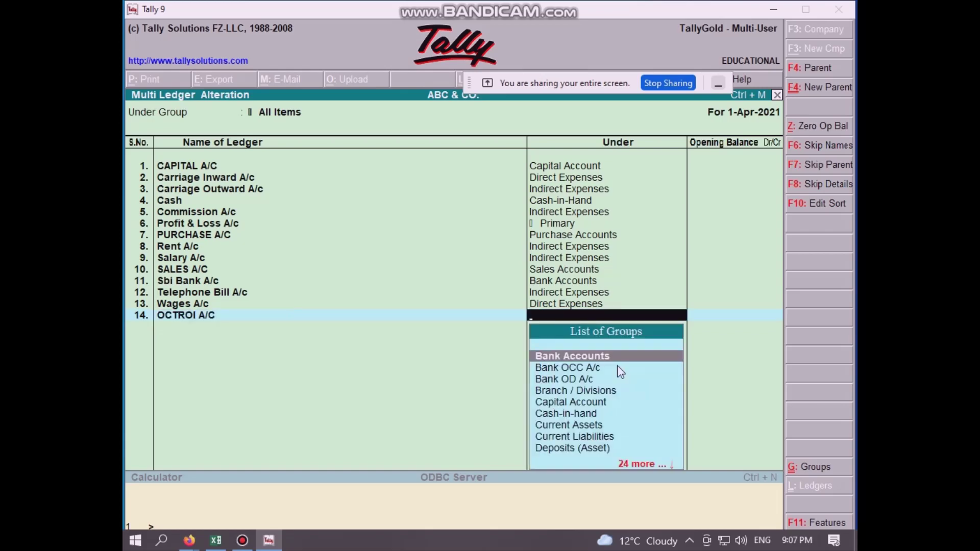
{"action": "type", "text": "D"}
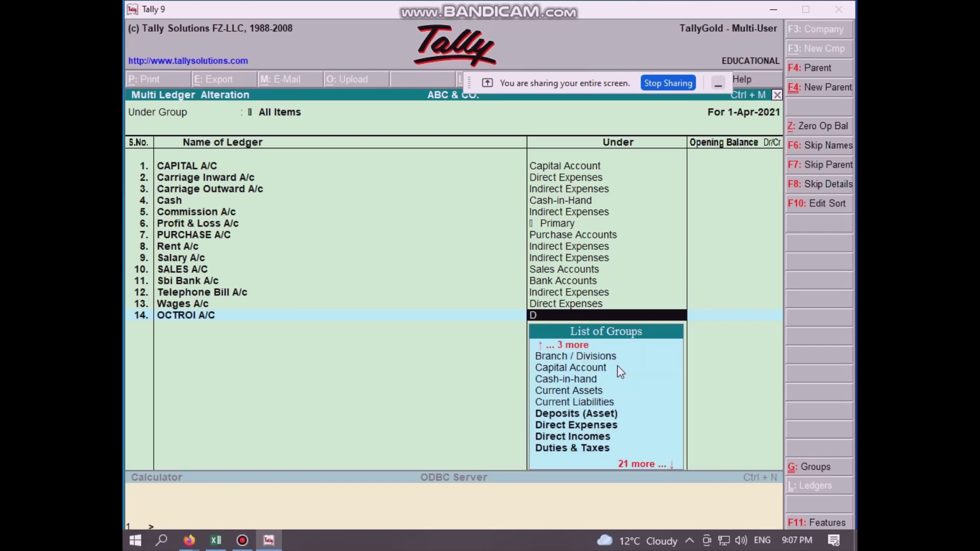
{"action": "key", "text": "Down"}
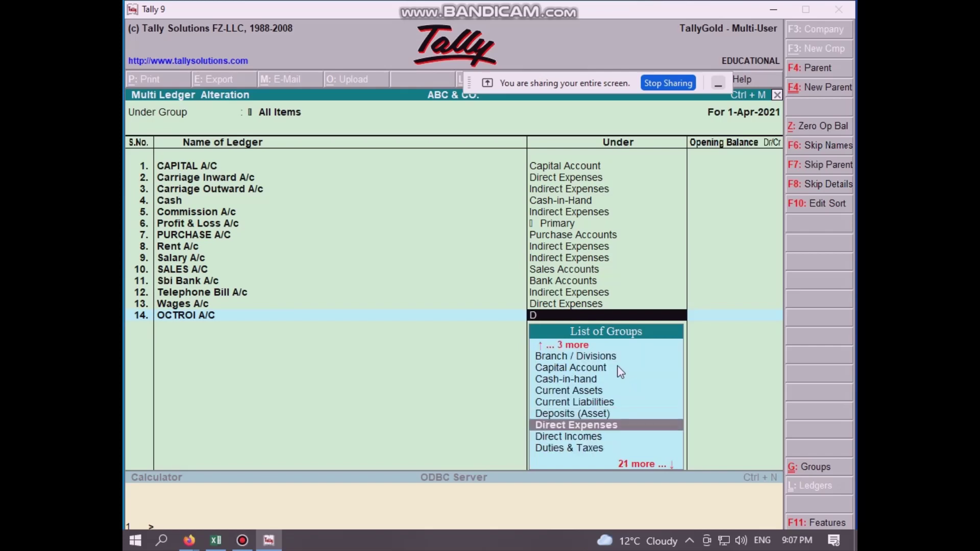
{"action": "key", "text": "Return"}
{"action": "key", "text": "Return"}
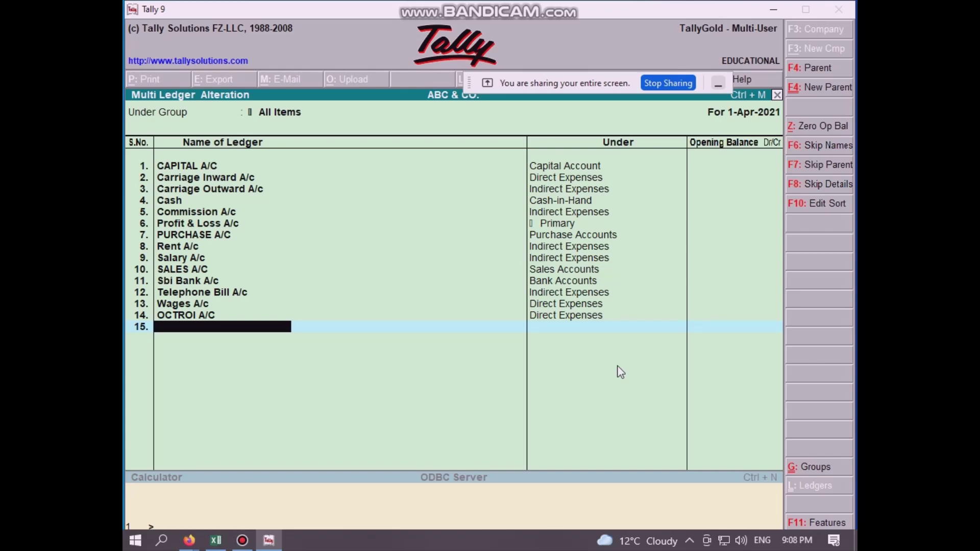
Add a ledger named SAMPLE A/C under Indirect Expenses on the next line, leaving its opening balance empty.
{"action": "type", "text": "SAMPLE A/C"}
{"action": "key", "text": "Return"}
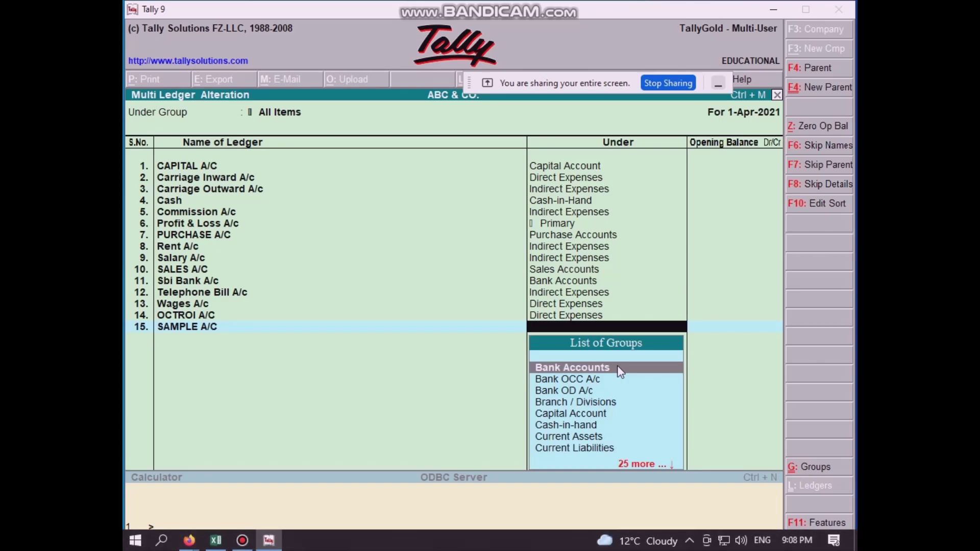
{"action": "type", "text": "I"}
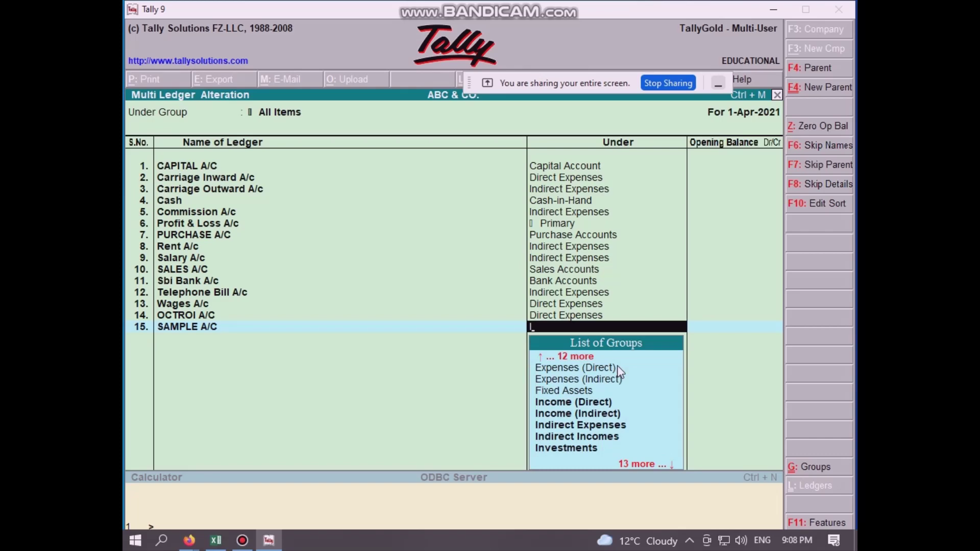
{"action": "key", "text": "Down"}
{"action": "key", "text": "Up"}
{"action": "key", "text": "Up"}
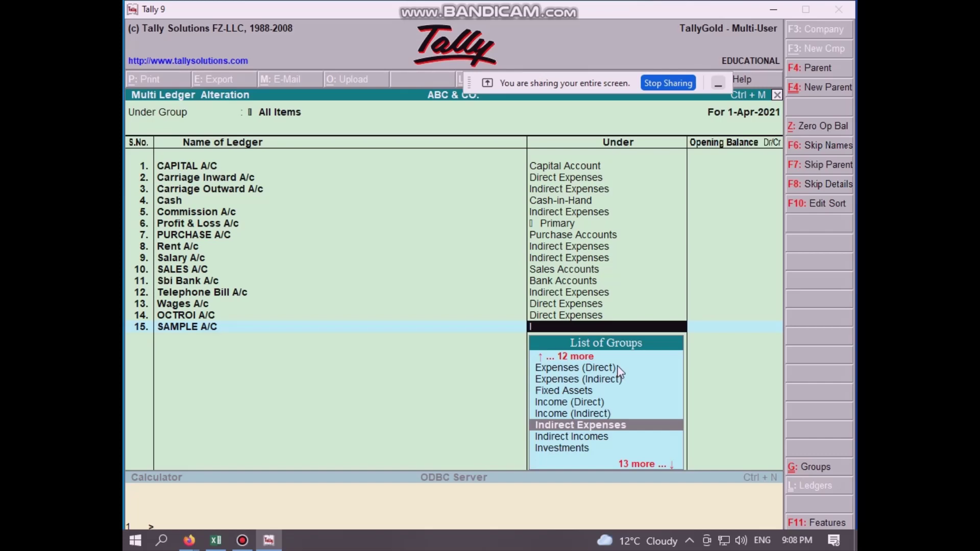
{"action": "key", "text": "Return"}
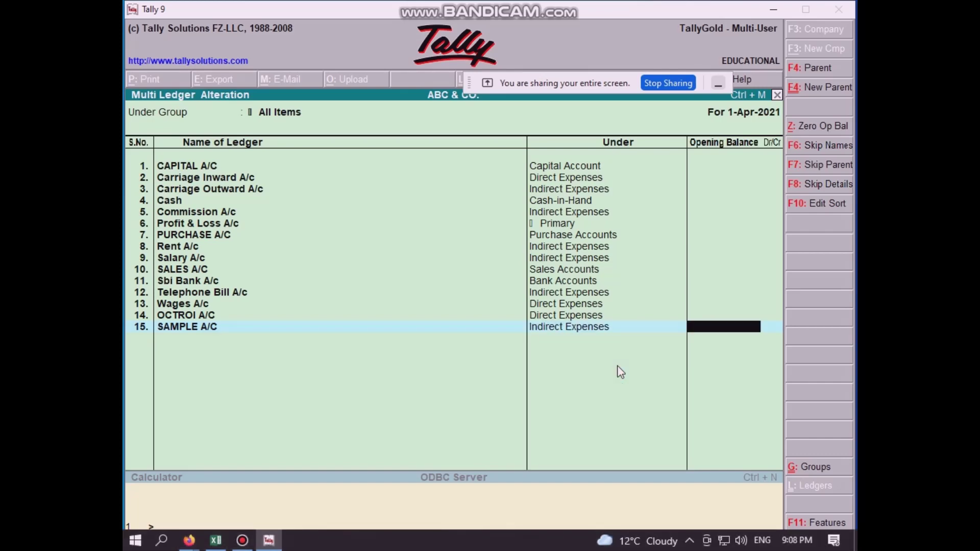
{"action": "key", "text": "Return"}
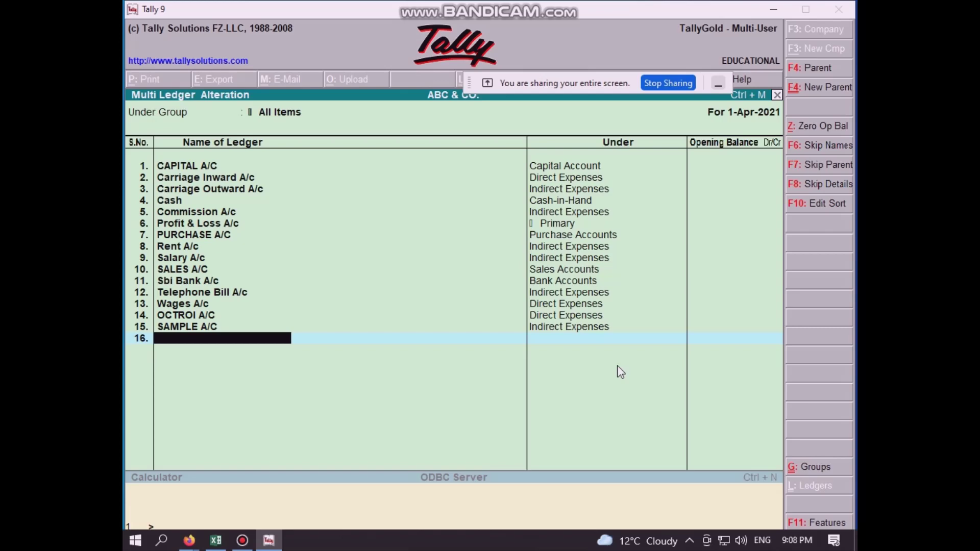
Add a ledger named FACT. EL. EXP. A/C under Direct Expenses on line 16, leaving its opening balance empty.
{"action": "type", "text": "FAC"}
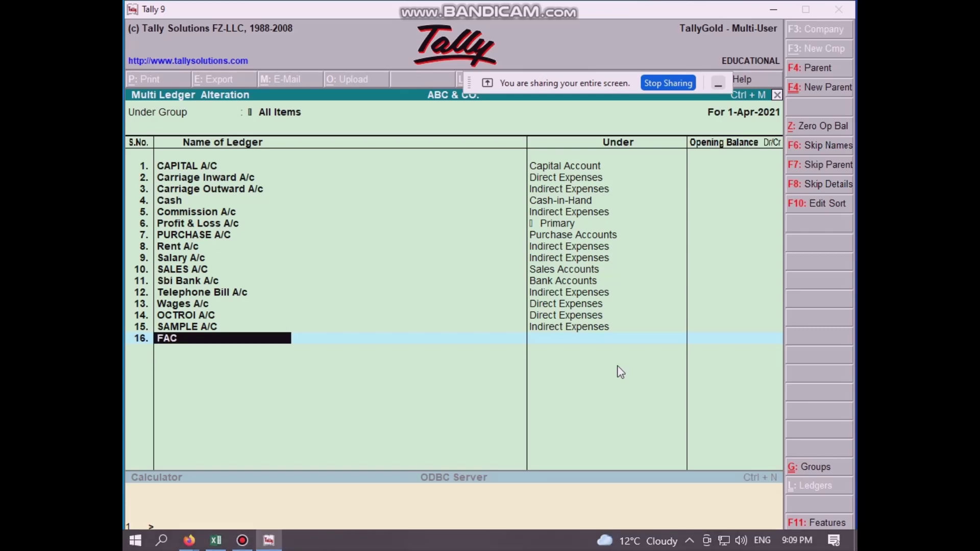
{"action": "type", "text": "TR"}
{"action": "key", "text": "BackSpace"}
{"action": "type", "text": ". EL. EXP. A/C"}
{"action": "key", "text": "Return"}
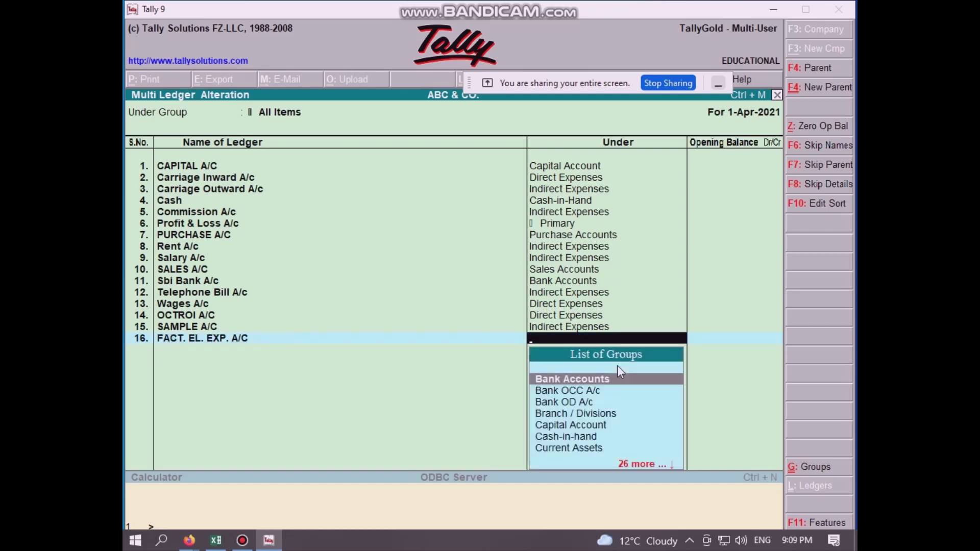
{"action": "type", "text": "D"}
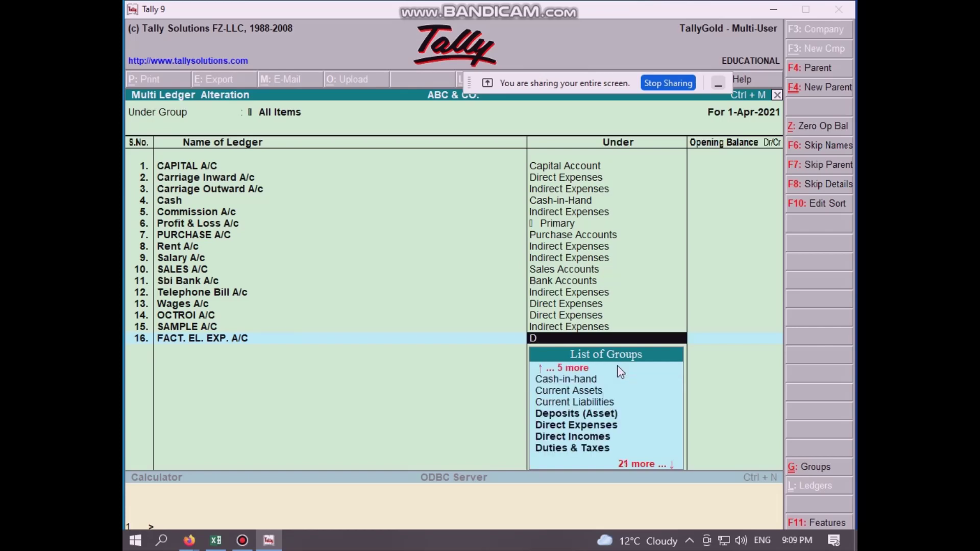
{"action": "key", "text": "Up"}
{"action": "key", "text": "Up"}
{"action": "key", "text": "Up"}
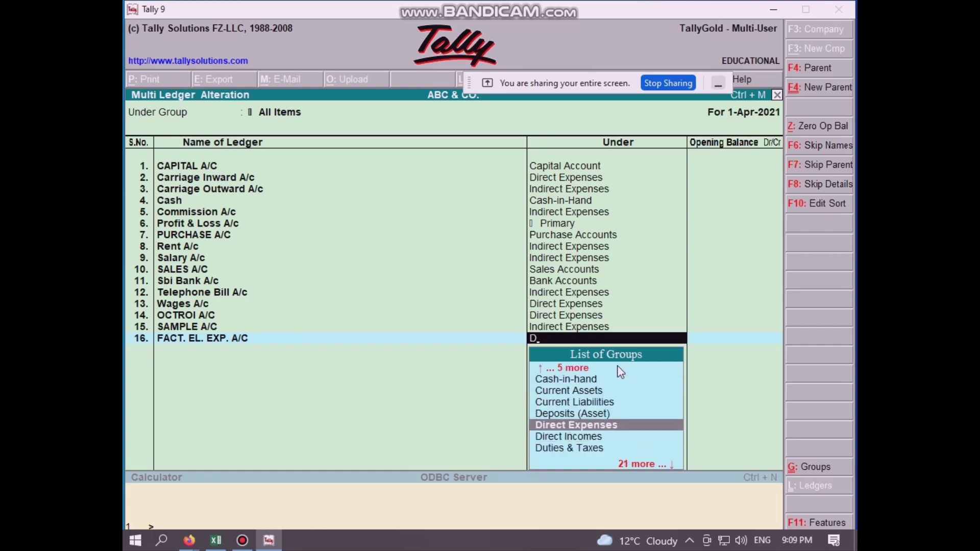
{"action": "key", "text": "Return"}
Add a ledger named OFFICE ELE. EXP A/C under Indirect Expenses on line 17, leaving its opening balance empty.
{"action": "type", "text": "OF"}
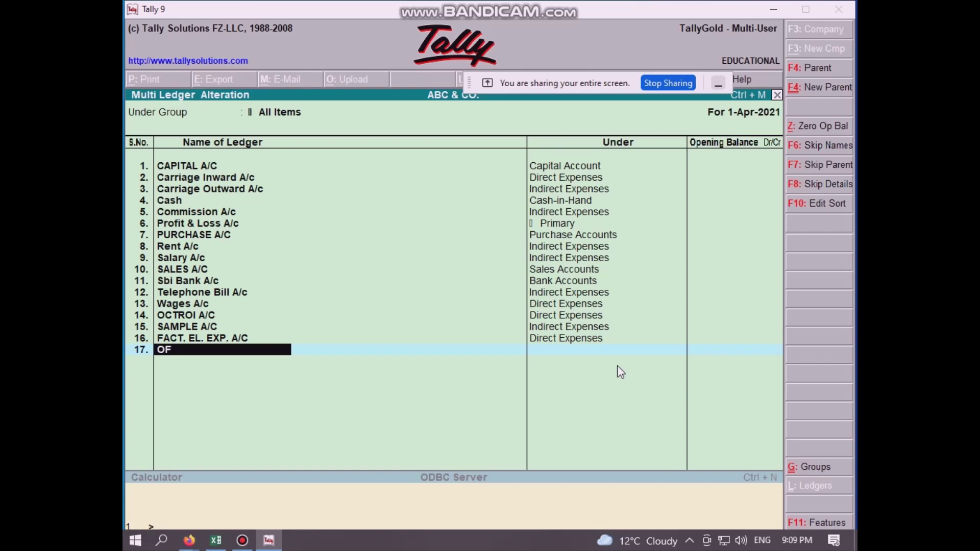
{"action": "type", "text": "FICE ELE. EXP A/C"}
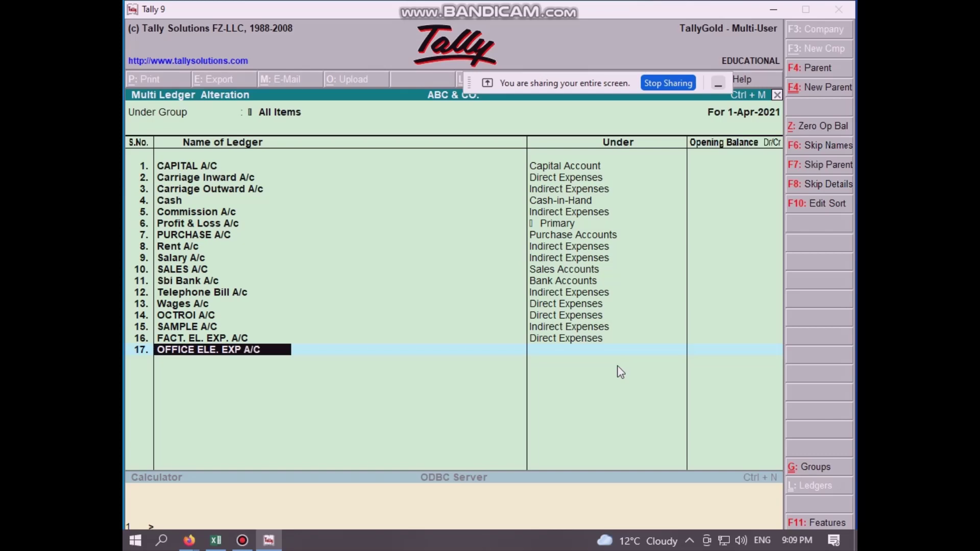
{"action": "key", "text": "Return"}
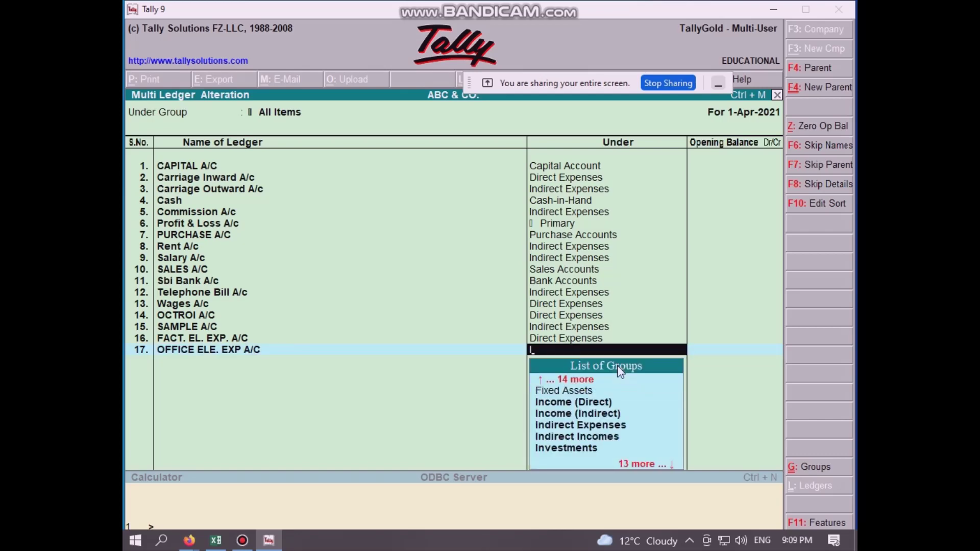
{"action": "key", "text": "Up"}
{"action": "key", "text": "Up"}
{"action": "key", "text": "Up"}
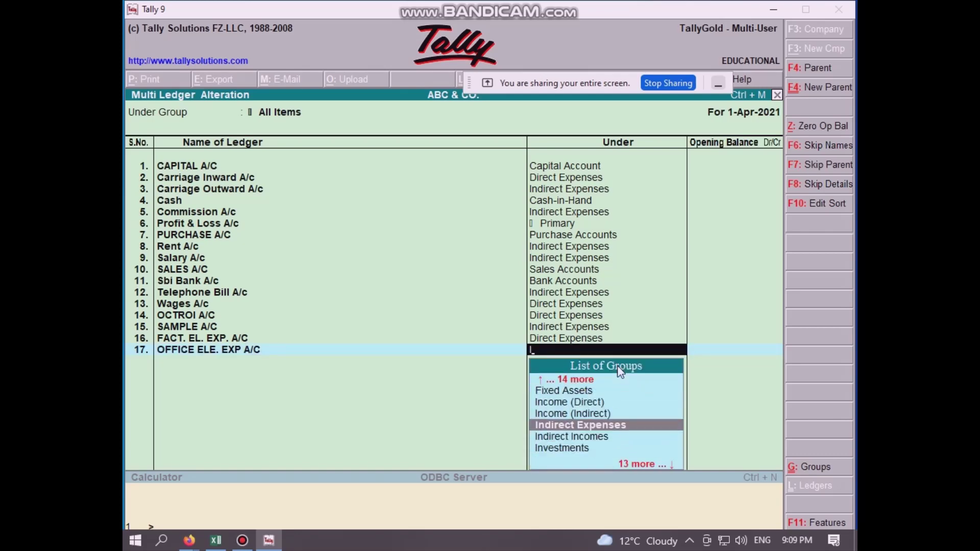
{"action": "key", "text": "Return"}
{"action": "key", "text": "Return"}
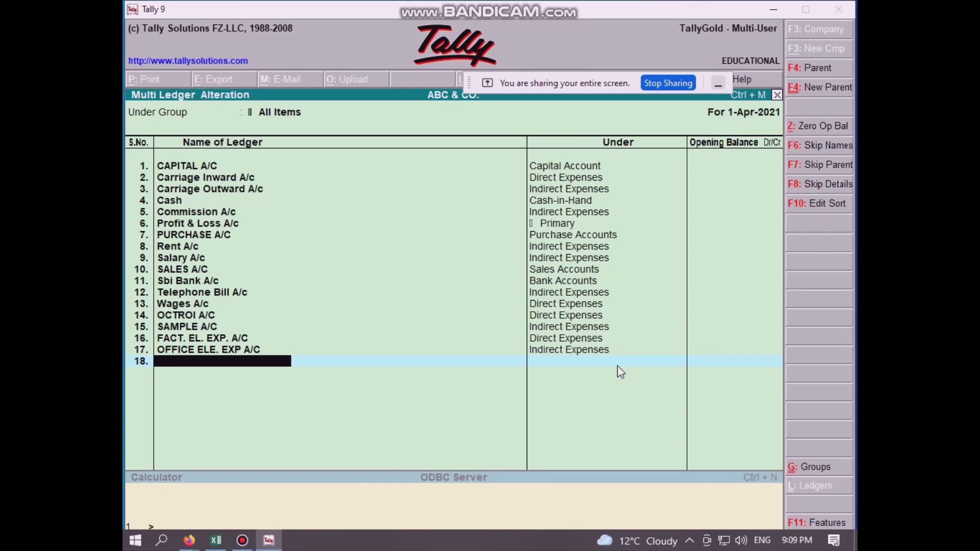
Save the altered ledger list and return to the Gateway of Tally.
{"action": "key", "text": "Return"}
{"action": "key", "text": "Return"}
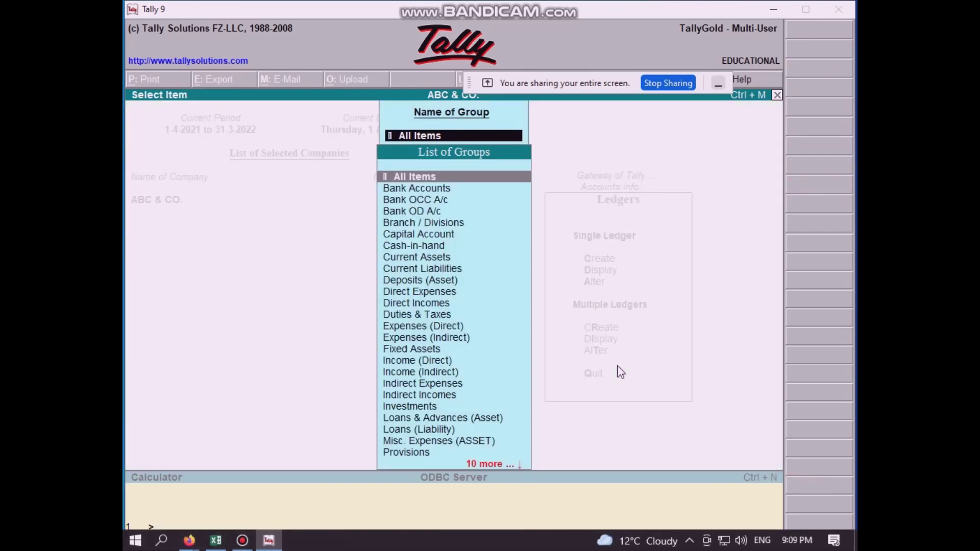
{"action": "key", "text": "Escape"}
{"action": "key", "text": "Escape"}
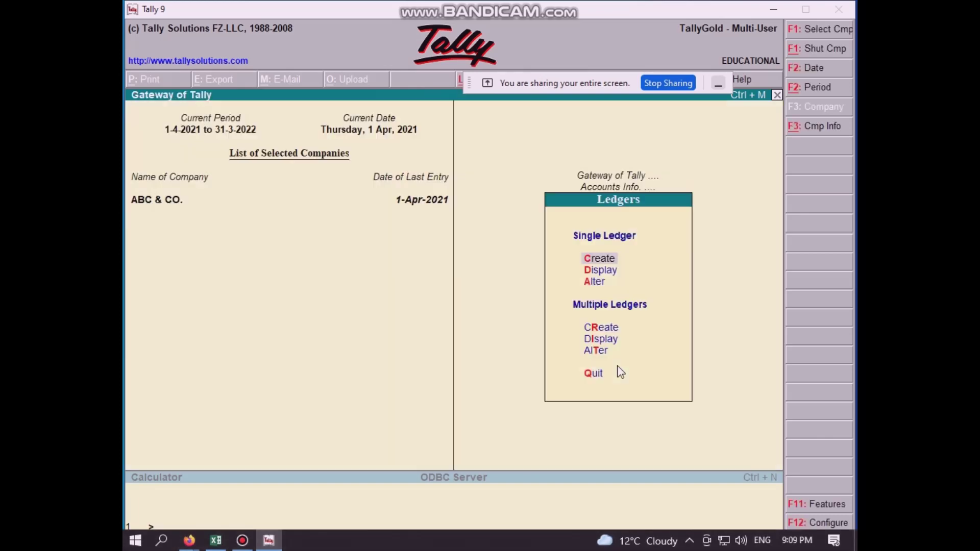
{"action": "key", "text": "Escape"}
{"action": "key", "text": "Escape"}
{"action": "key", "text": "Escape"}
{"action": "key", "text": "Escape"}
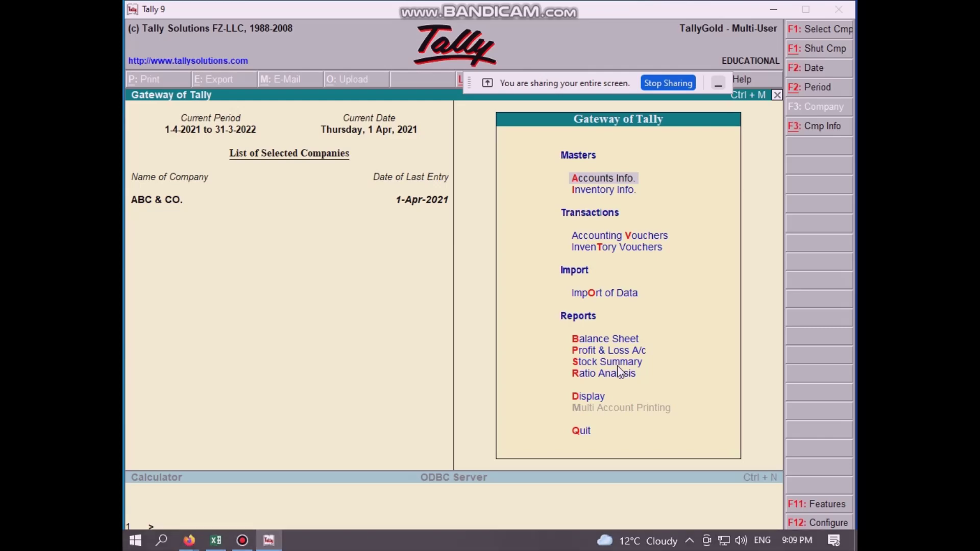
Start a payment voucher for ABC & CO. and debit FACT. EL. EXP. A/C with 15,000.
{"action": "key", "text": "v"}
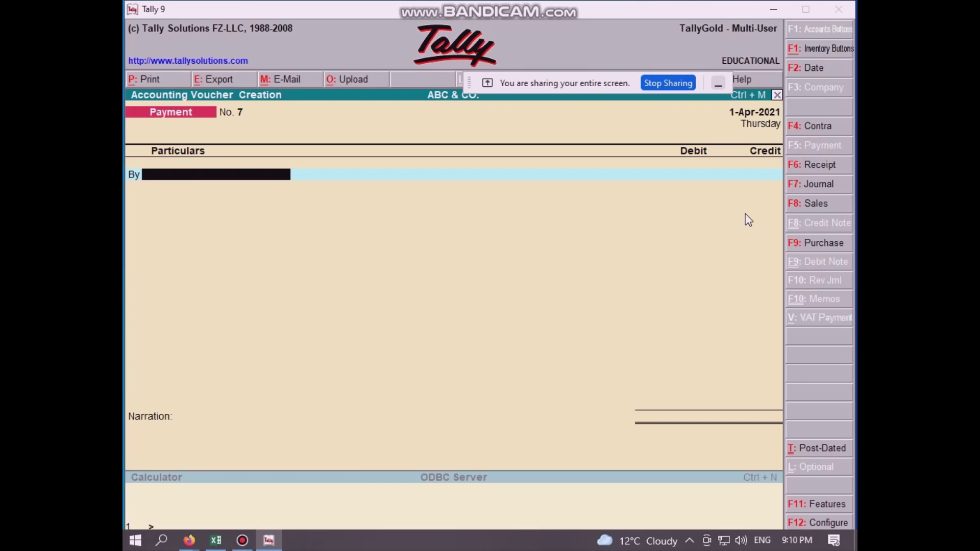
{"action": "type", "text": "F"}
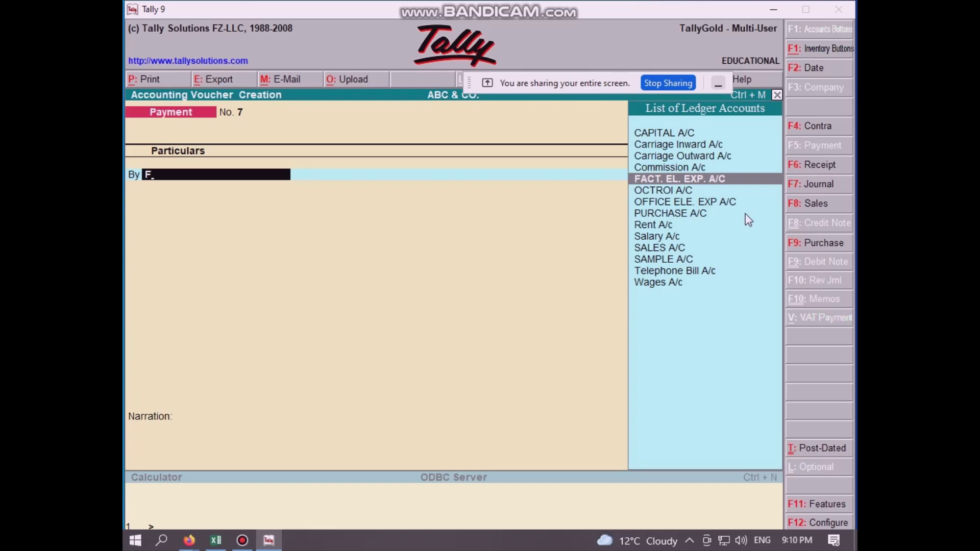
{"action": "key", "text": "Return"}
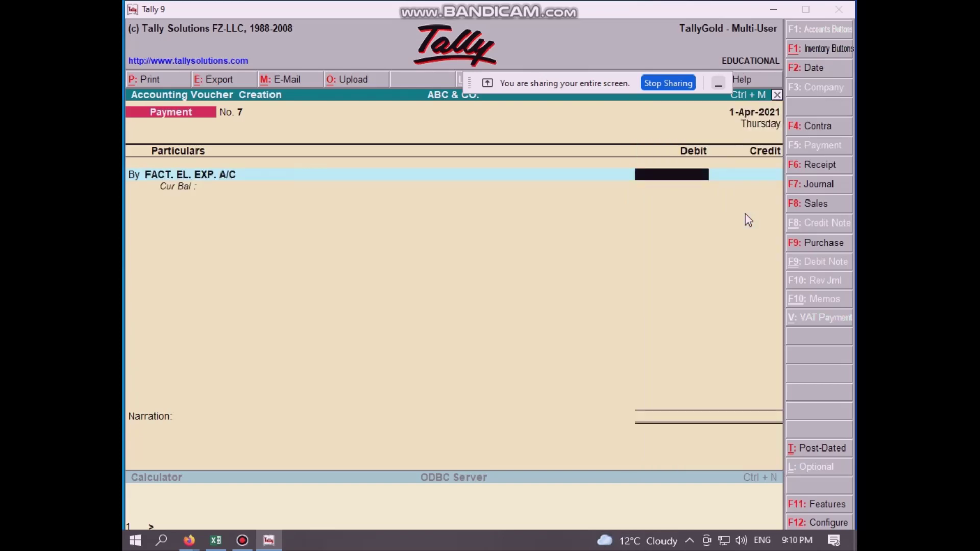
{"action": "type", "text": "15000"}
{"action": "key", "text": "Return"}
{"action": "key", "text": "t"}
{"action": "key", "text": "Return"}
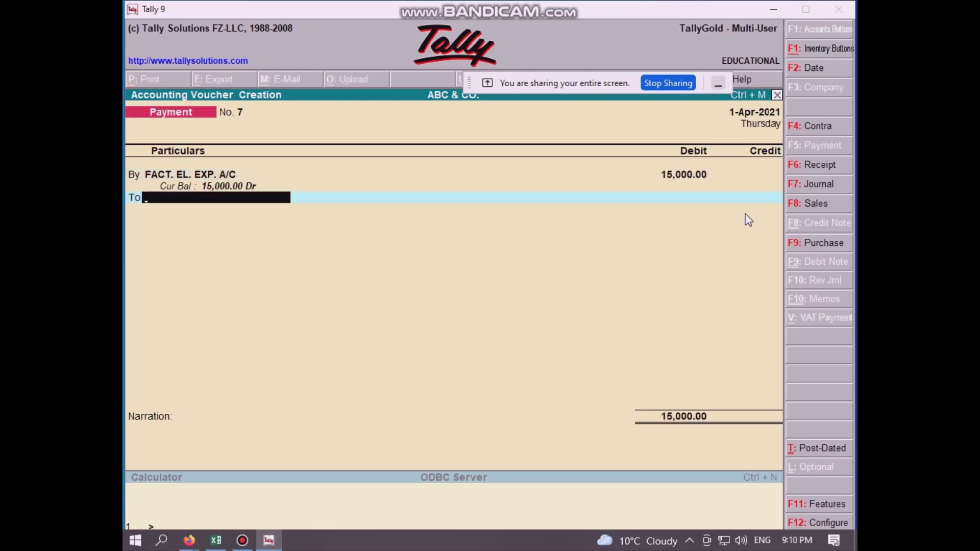
Credit Cash with 15,000 in the payment voucher, leave the narration empty and save the voucher.
{"action": "type", "text": "C"}
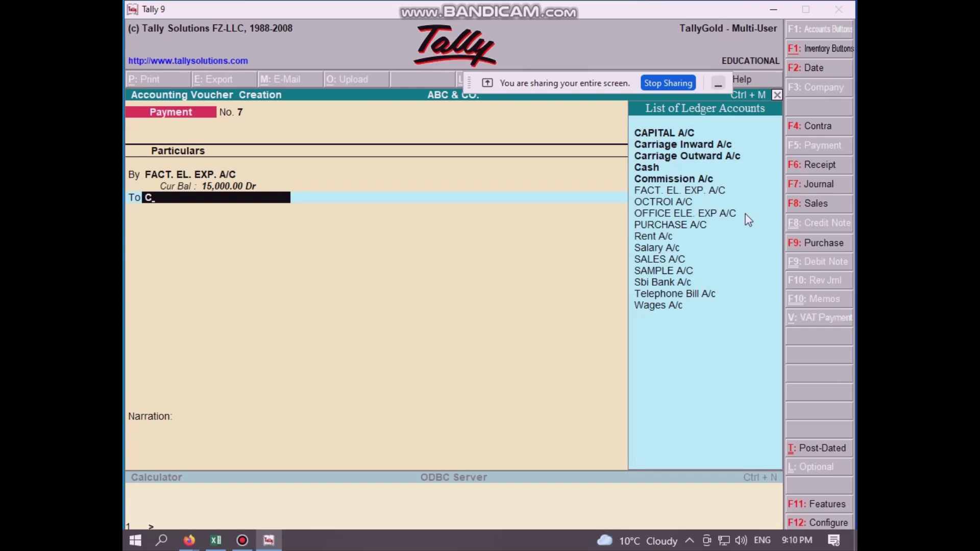
{"action": "key", "text": "Down"}
{"action": "key", "text": "Down"}
{"action": "key", "text": "Down"}
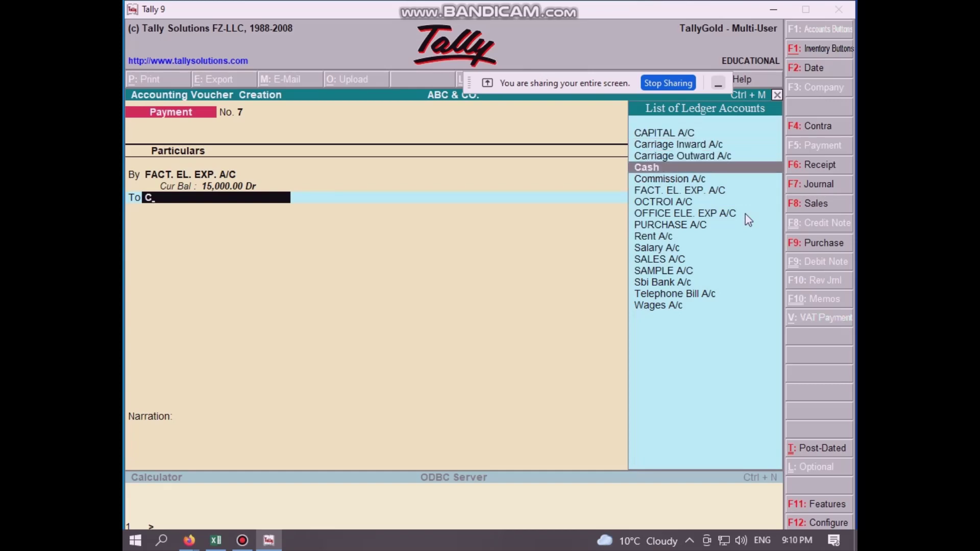
{"action": "key", "text": "Return"}
{"action": "key", "text": "Return"}
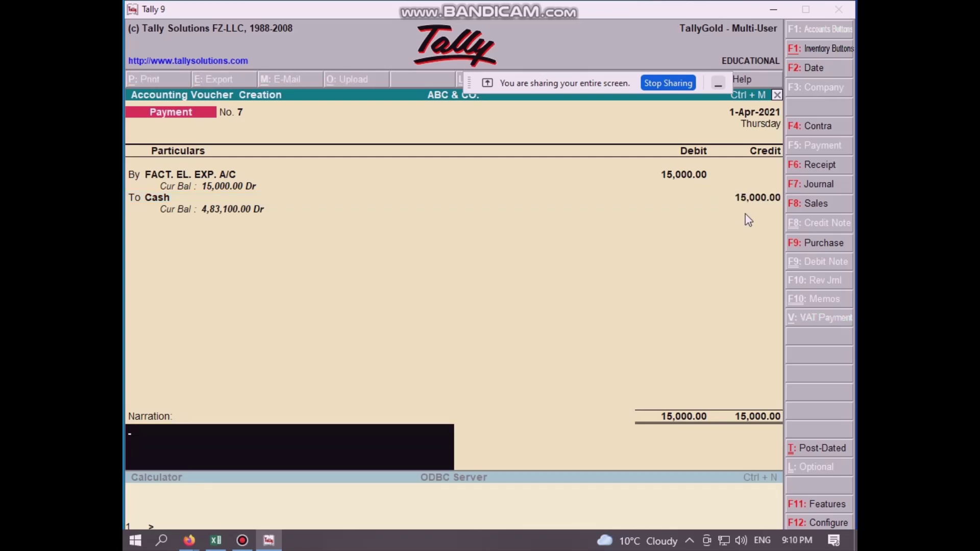
{"action": "key", "text": "Return"}
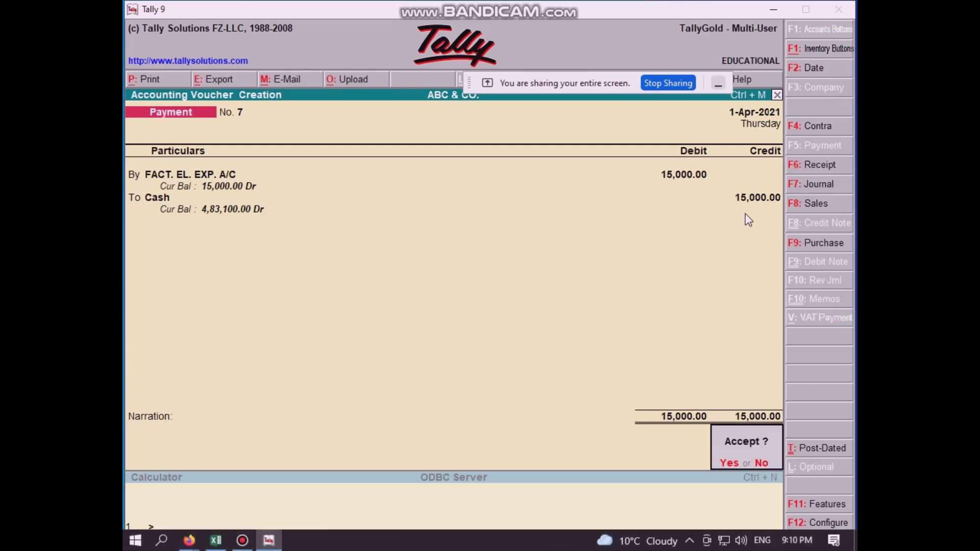
{"action": "key", "text": "Return"}
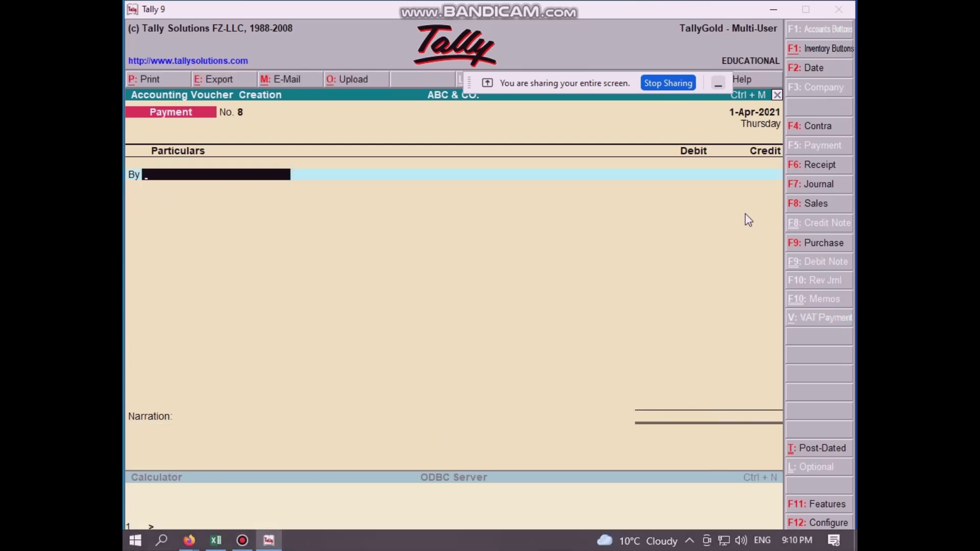
Debit OFFICE ELE. EXP A/C with 3,000 in the next payment voucher.
{"action": "type", "text": "O"}
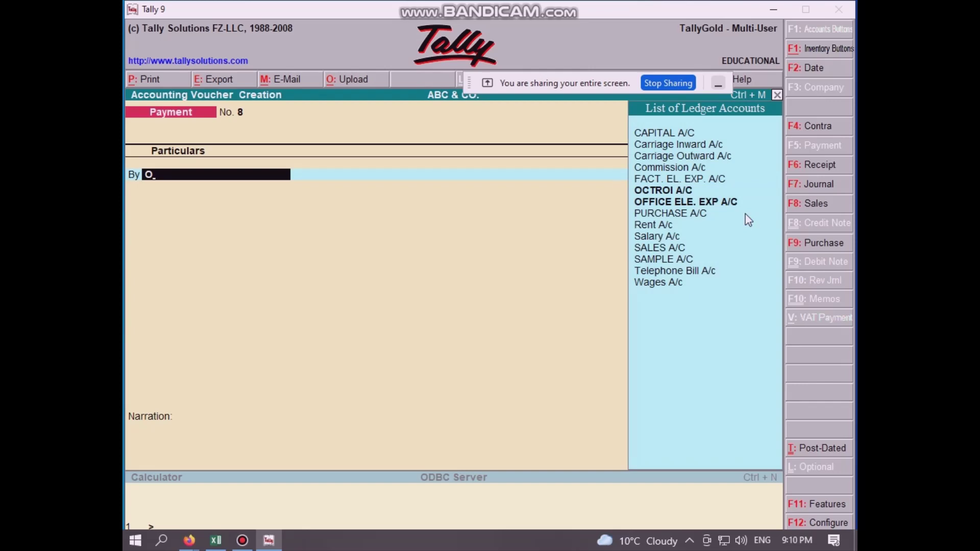
{"action": "type", "text": "F"}
{"action": "key", "text": "Return"}
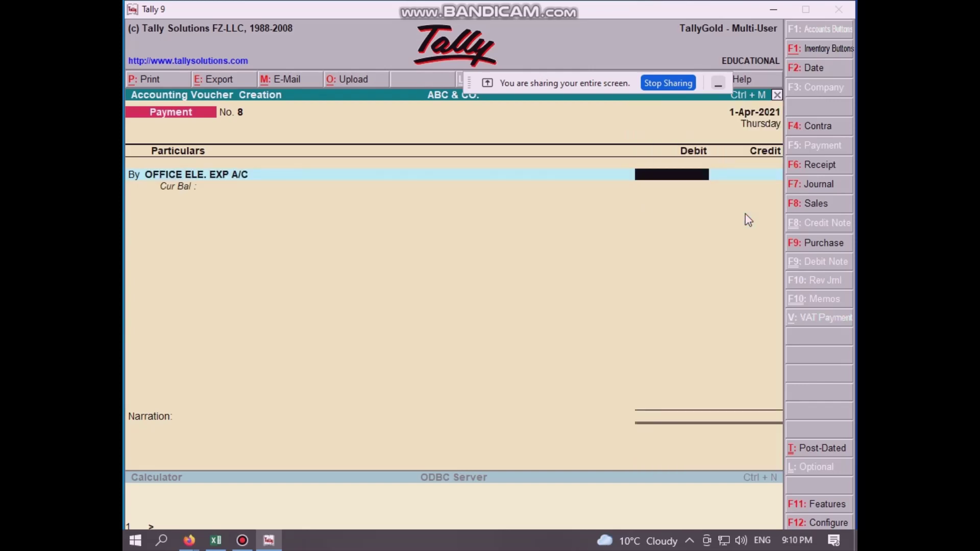
{"action": "type", "text": "3000"}
{"action": "key", "text": "Return"}
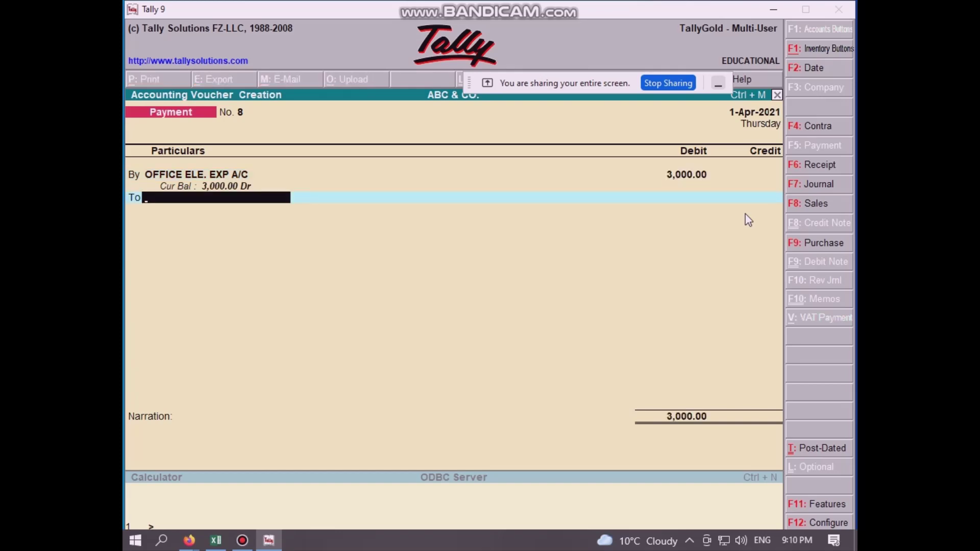
Credit Cash with 3,000, save the payment voucher without a narration and leave voucher entry.
{"action": "type", "text": "C"}
{"action": "key", "text": "Down"}
{"action": "key", "text": "Down"}
{"action": "key", "text": "Down"}
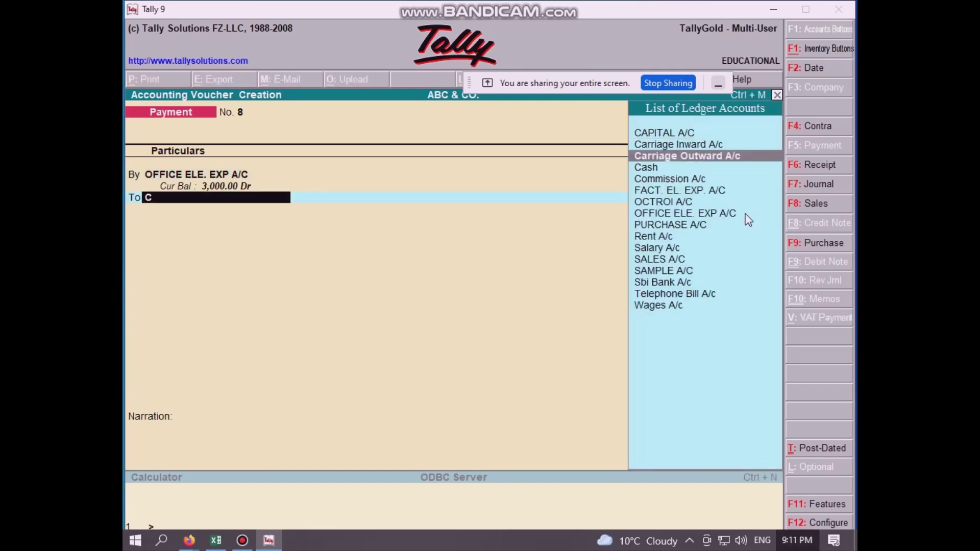
{"action": "key", "text": "Return"}
{"action": "key", "text": "Return"}
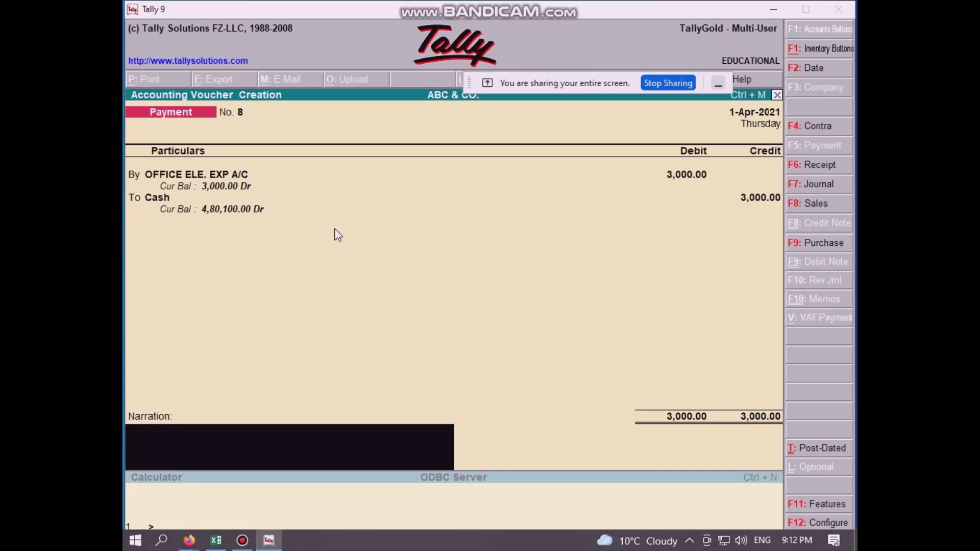
{"action": "key", "text": "Return"}
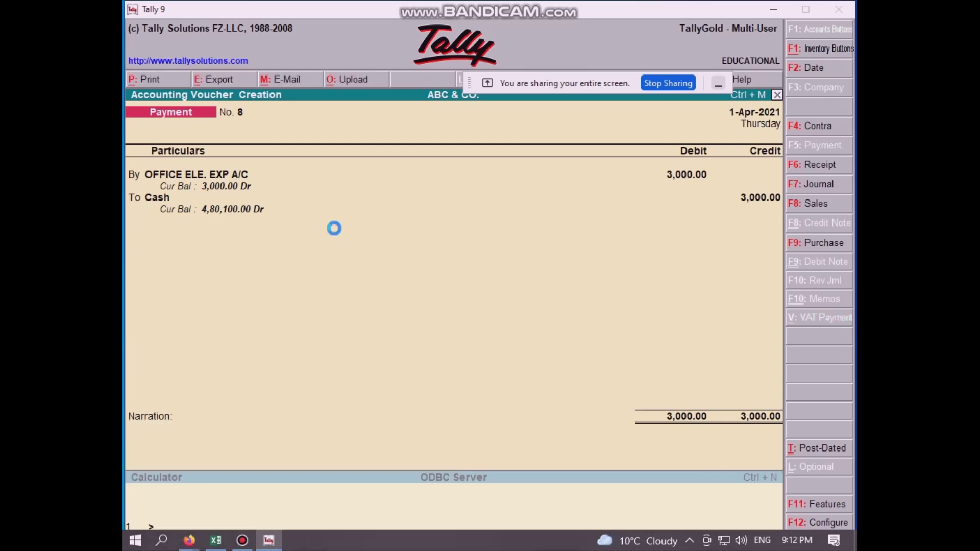
{"action": "key", "text": "Return"}
{"action": "key", "text": "Escape"}
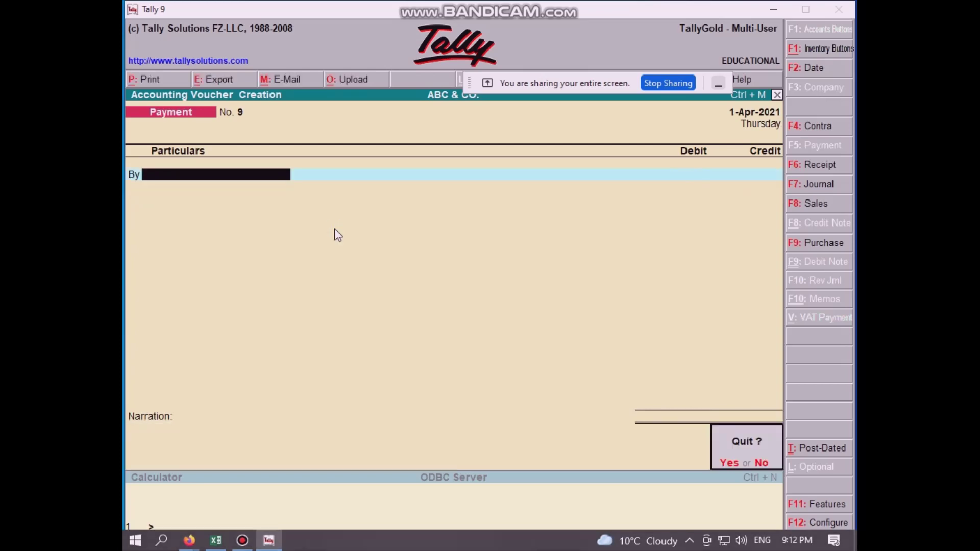
{"action": "key", "text": "Return"}
Examine the Profit & Loss A/c in detailed view, checking the ledgers under Direct and Indirect Expenses, and close the report.
{"action": "key", "text": "p"}
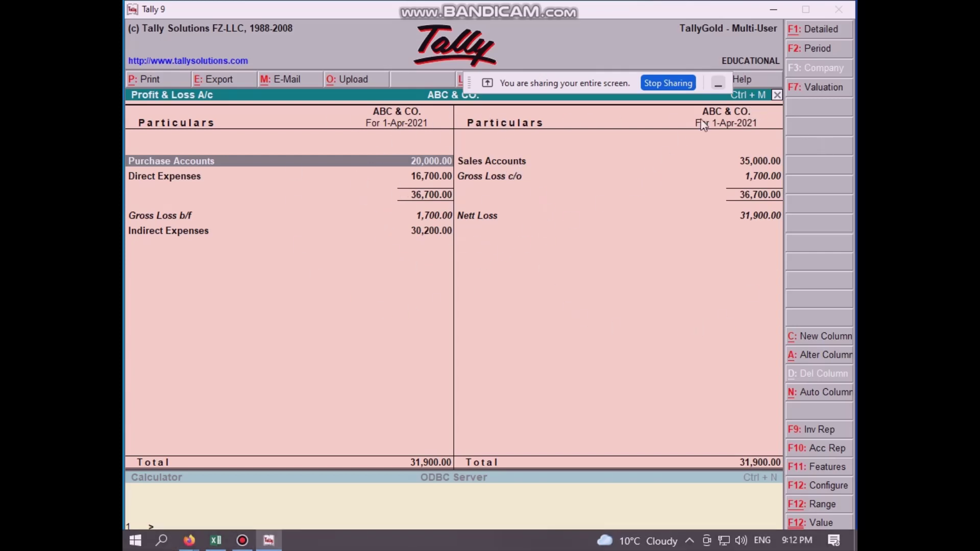
{"action": "left_click", "coordinate": [823, 32]}
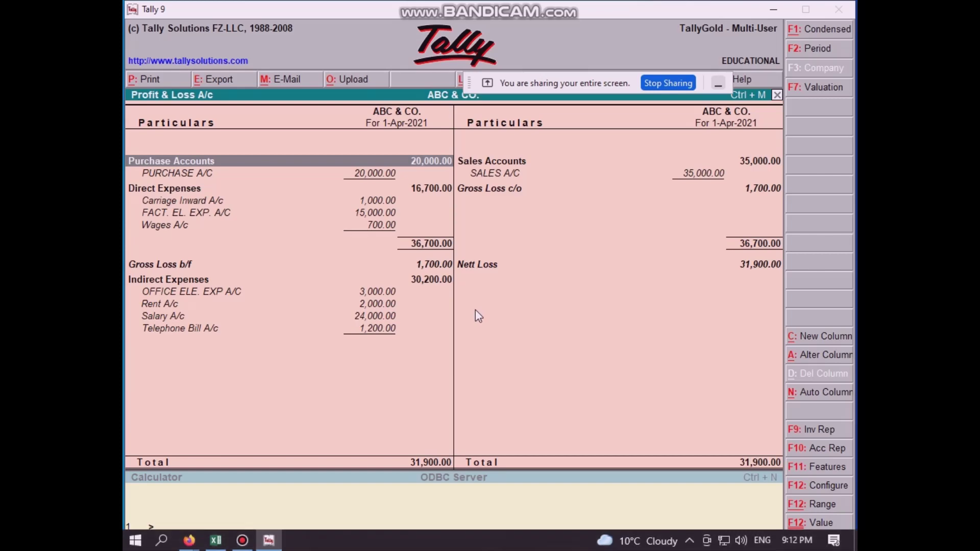
{"action": "key", "text": "Escape"}
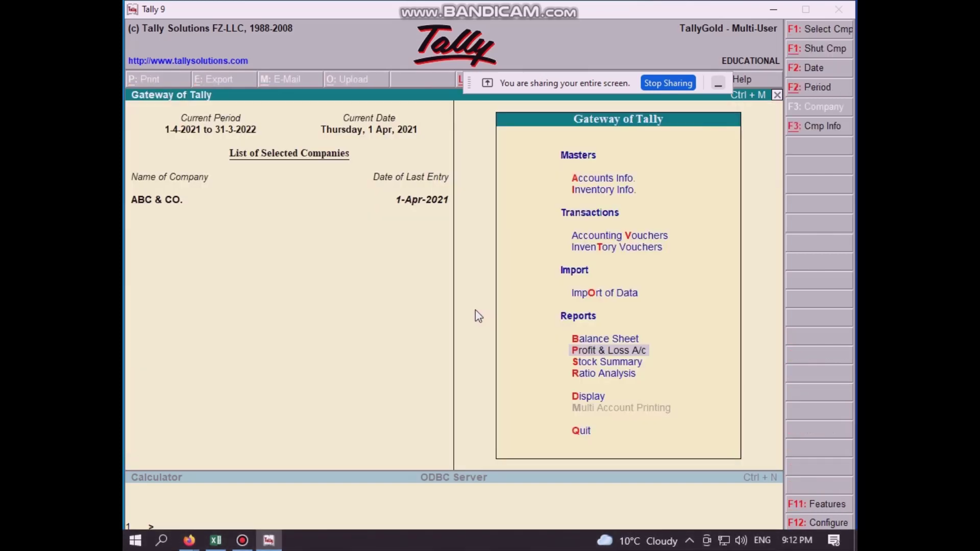
Examine the Balance Sheet in detailed view and return it to condensed view.
{"action": "key", "text": "b"}
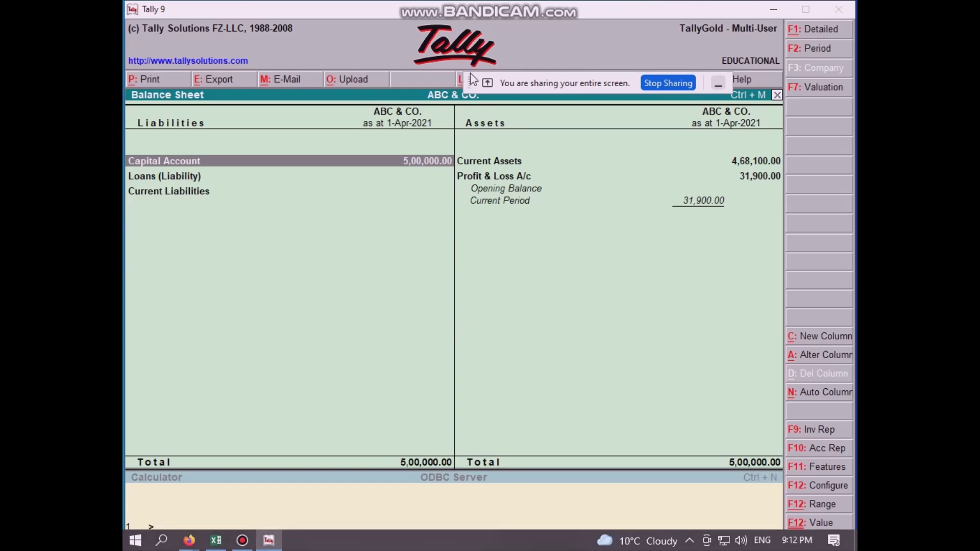
{"action": "left_click_drag", "start_coordinate": [473, 79], "coordinate": [391, 24]}
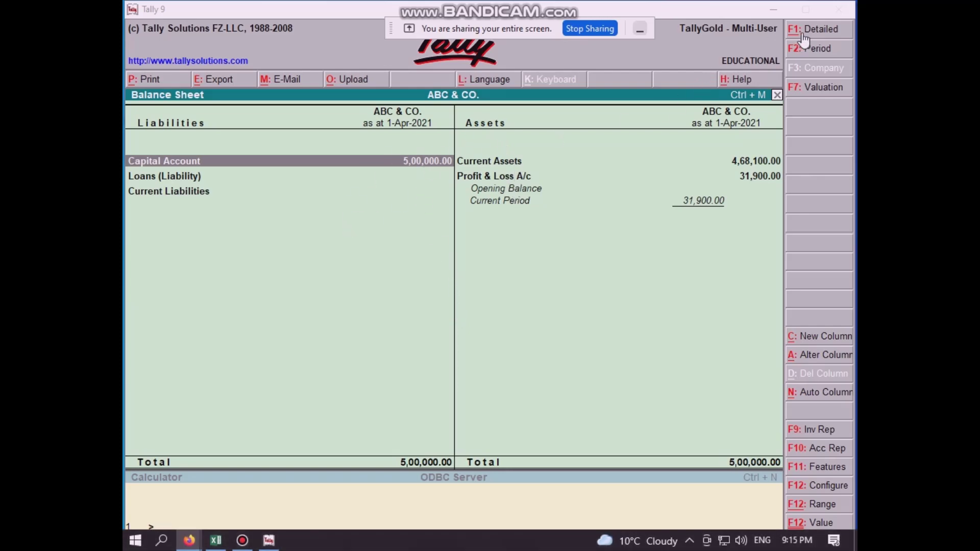
{"action": "left_click", "coordinate": [820, 32]}
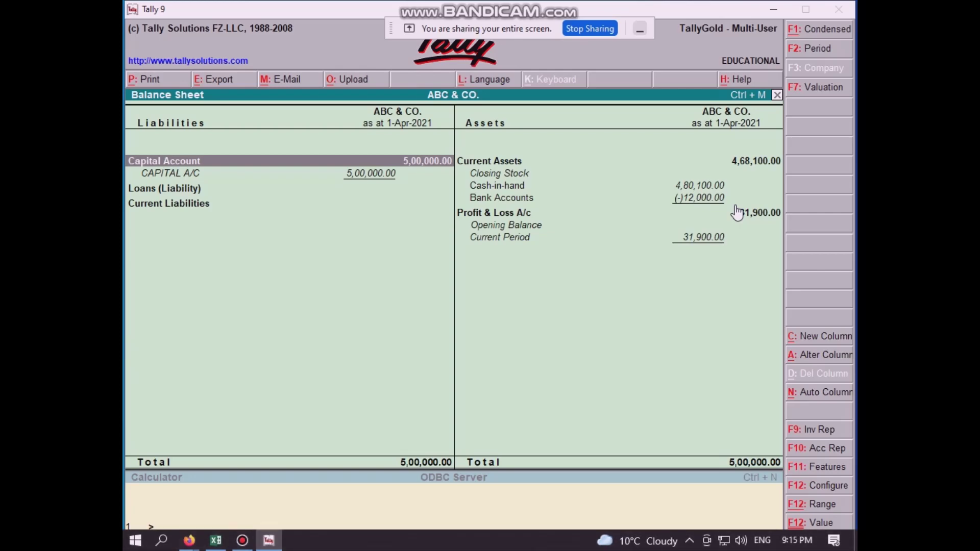
{"action": "key", "text": "F1"}
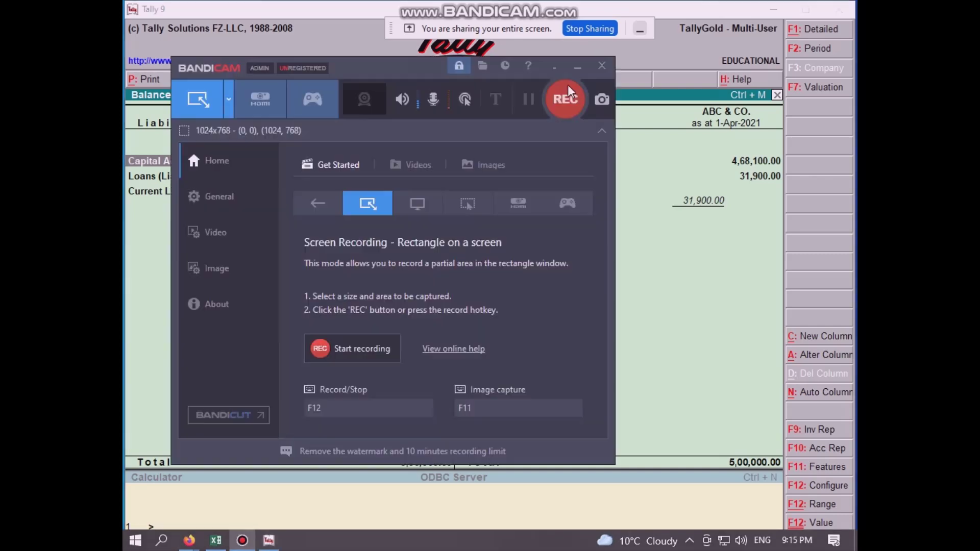
Switch to the Google Meet call in Firefox.
{"action": "left_click", "coordinate": [565, 92]}
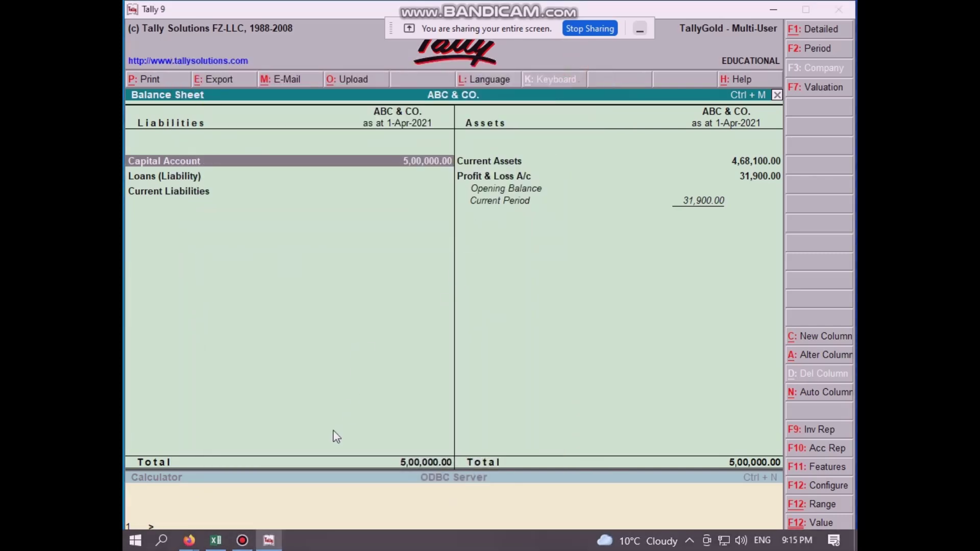
{"action": "mouse_move", "coordinate": [189, 541]}
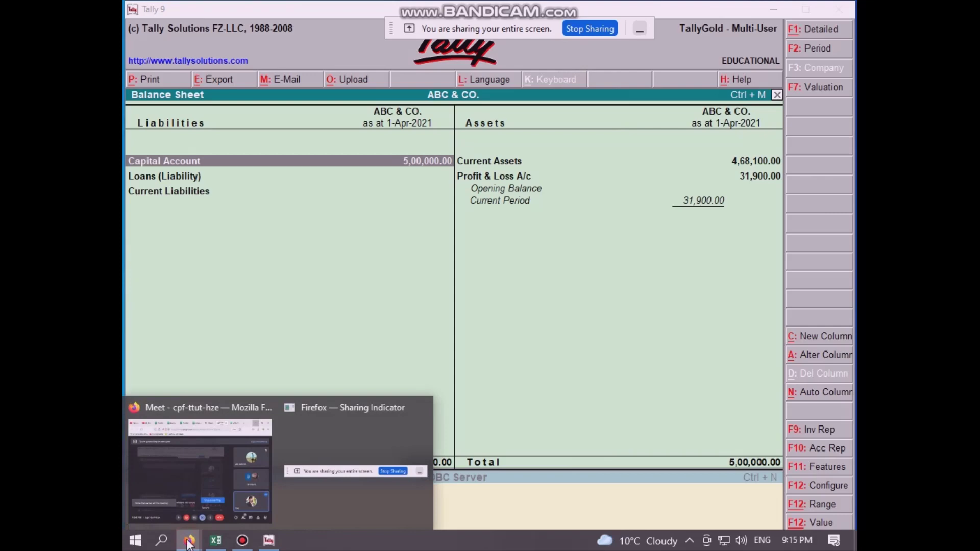
{"action": "left_click", "coordinate": [191, 484]}
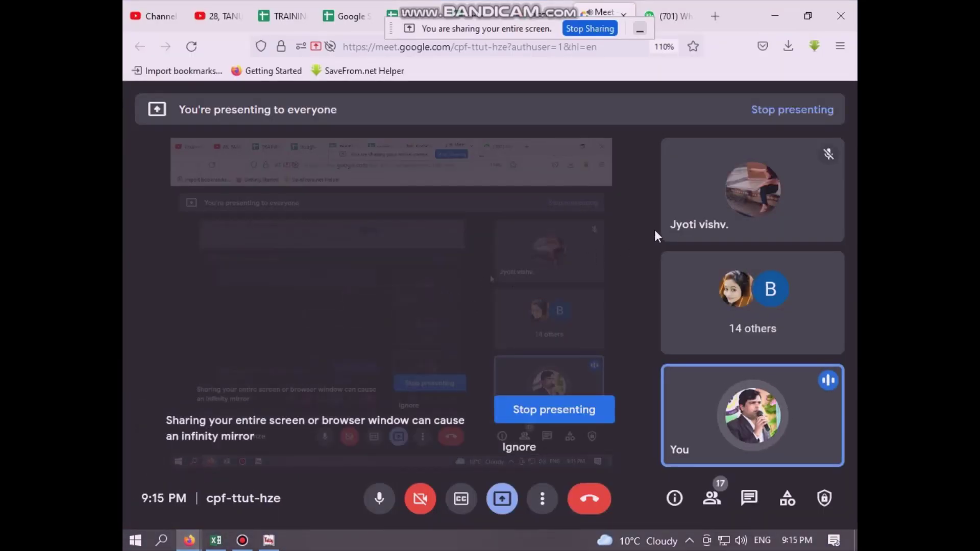